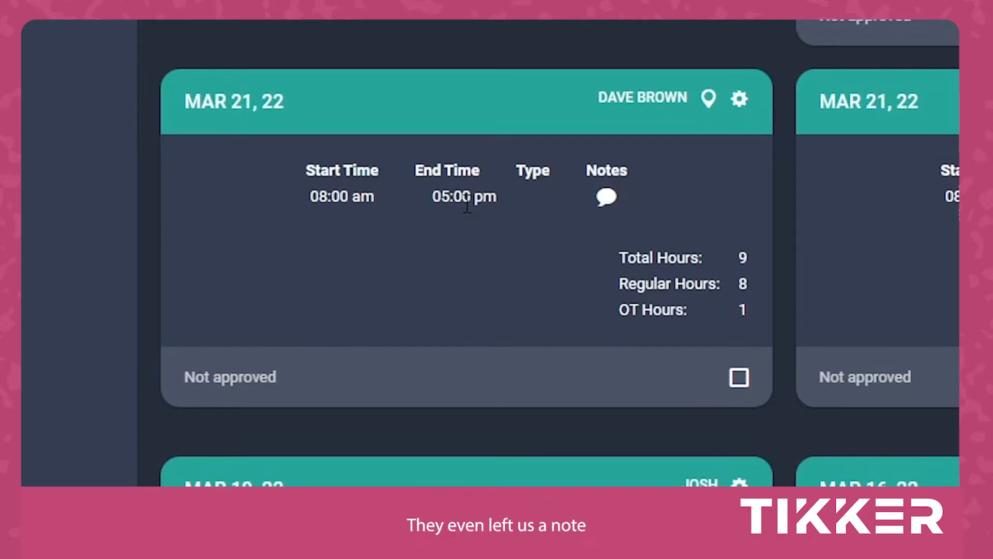
- Open the Mar 21, 22 time card running 08:00 am to 05:00 pm for editing and split its time span
mouse_move(606, 199)
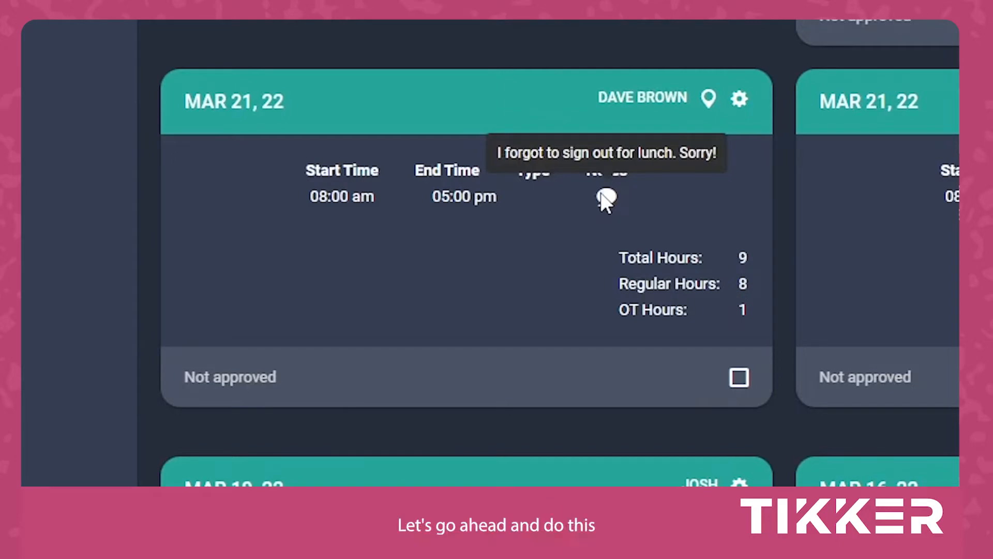
left_click(741, 101)
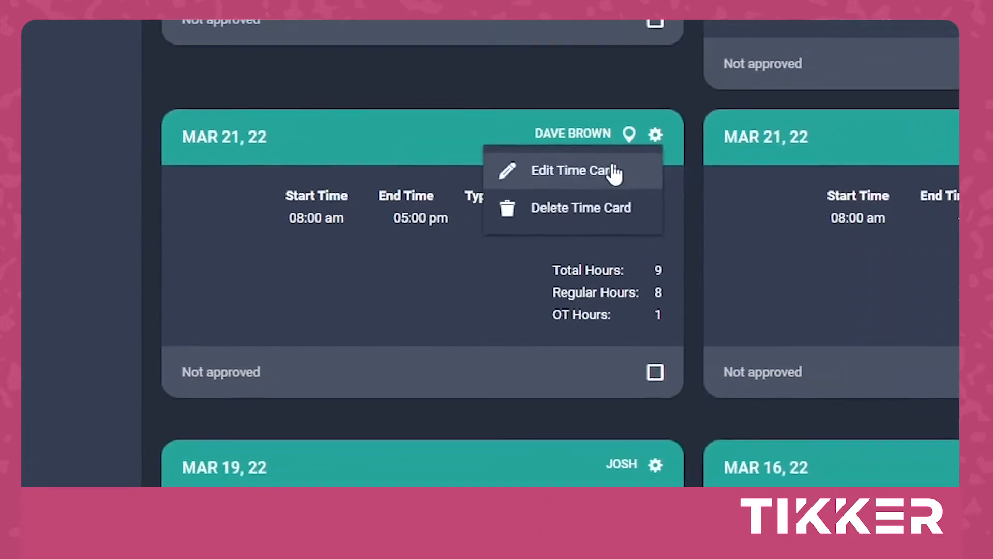
left_click(616, 170)
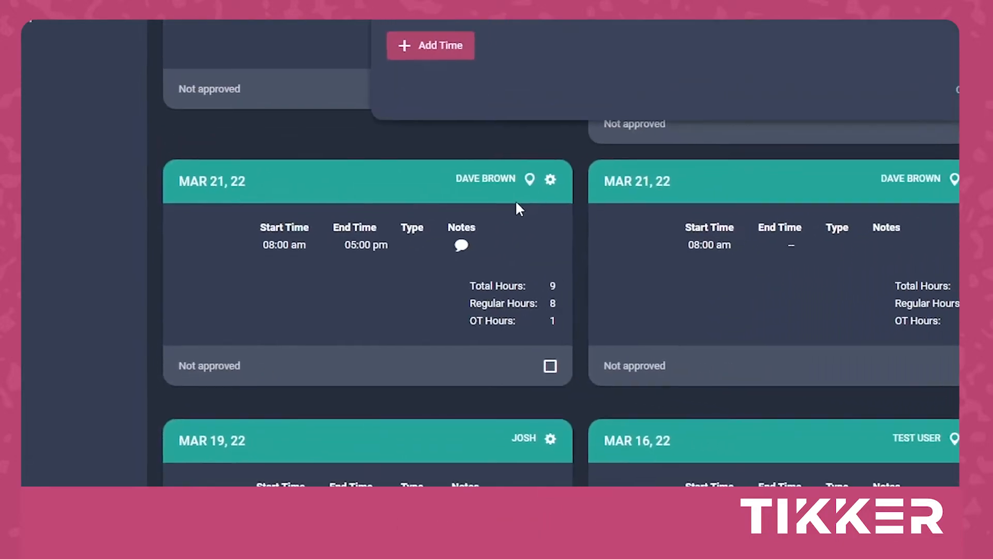
left_click(659, 148)
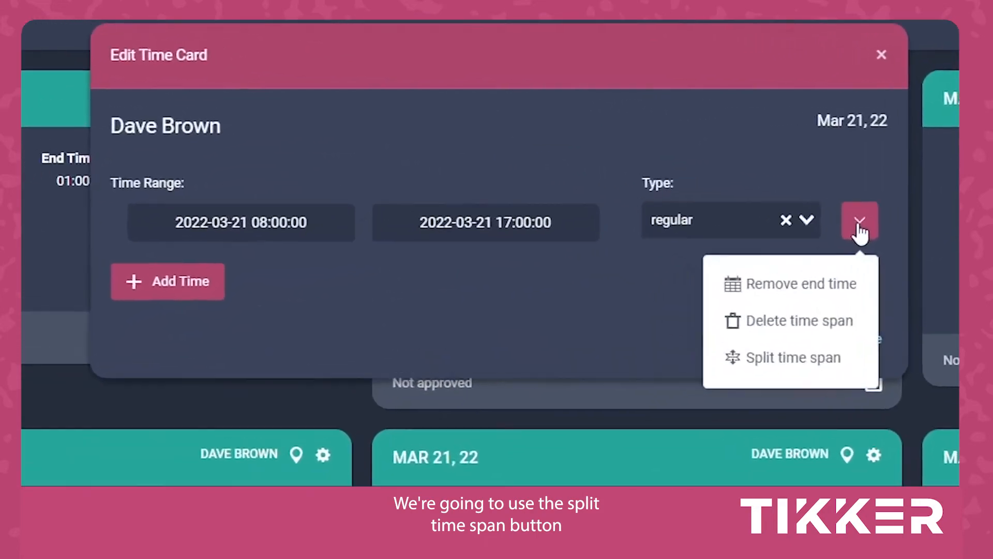
left_click(806, 366)
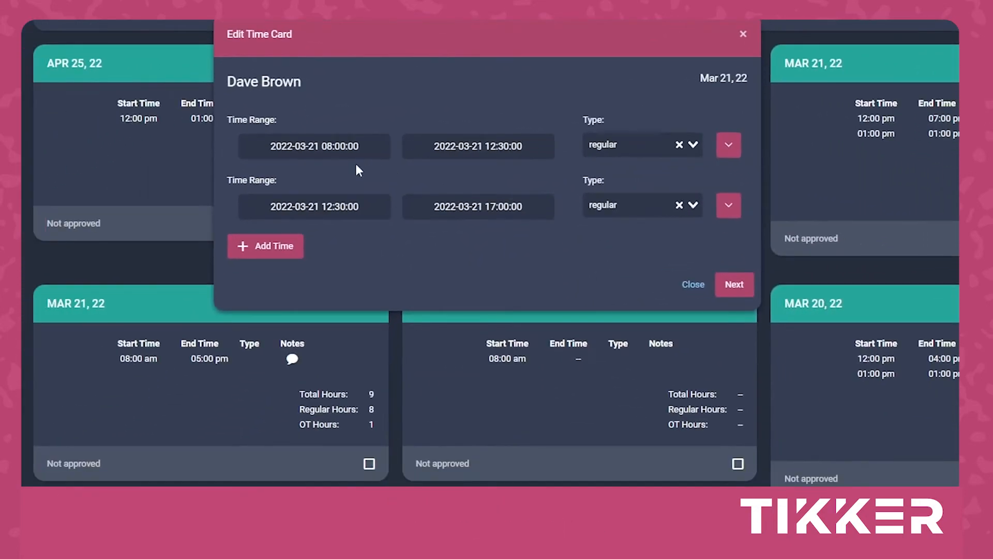
- Set the end of the first time span to 12:00:00 on 2022-03-21
left_click(470, 150)
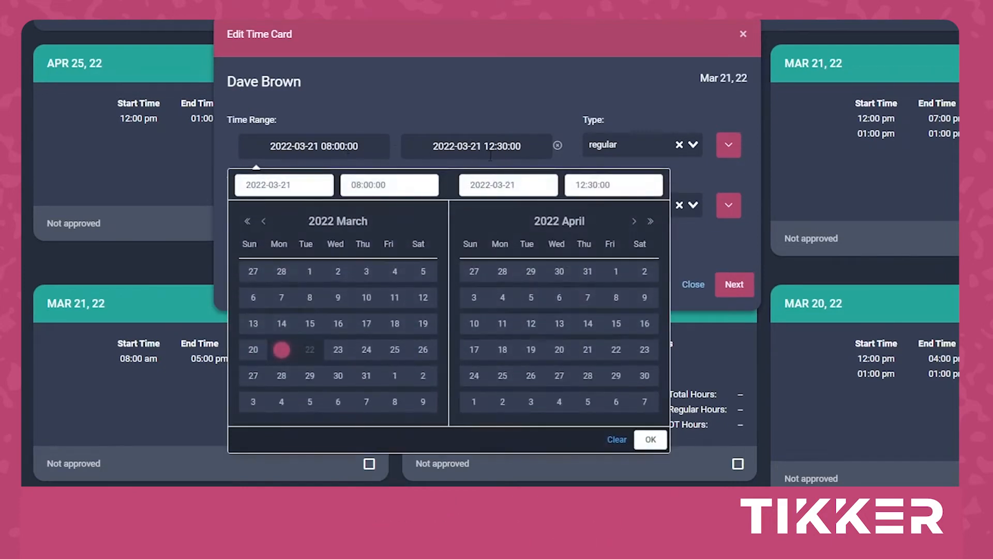
left_click(580, 184)
scroll(622, 255, "up", 5)
left_click(624, 254)
scroll(623, 255, "up", 10)
left_click(624, 253)
left_click(672, 332)
left_click(651, 439)
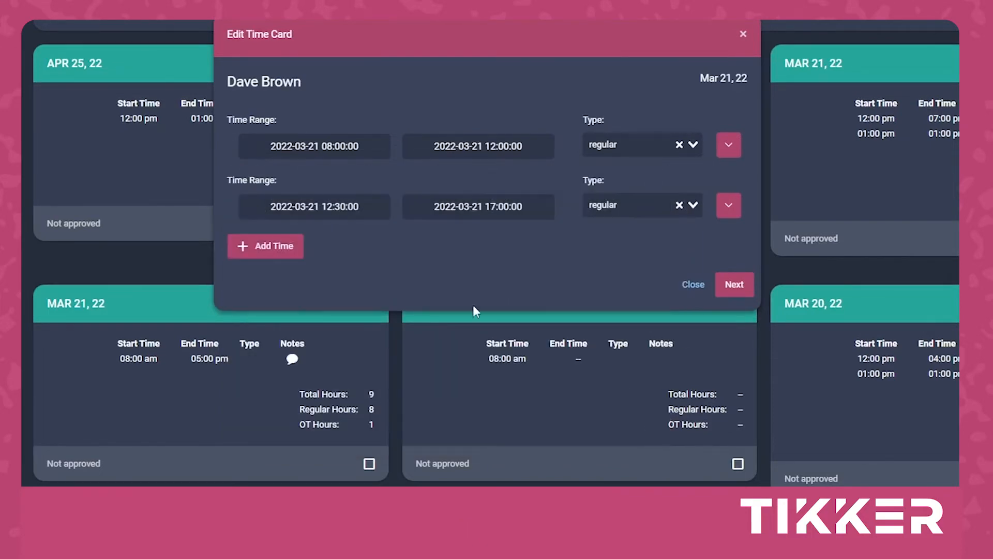
- Change the start time of the second time span to account for the lunch break and save the time card without a comment
left_click(320, 206)
left_click(364, 245)
left_click(358, 346)
scroll(399, 326, "up", 10)
left_click(446, 393)
left_click(650, 499)
left_click(736, 290)
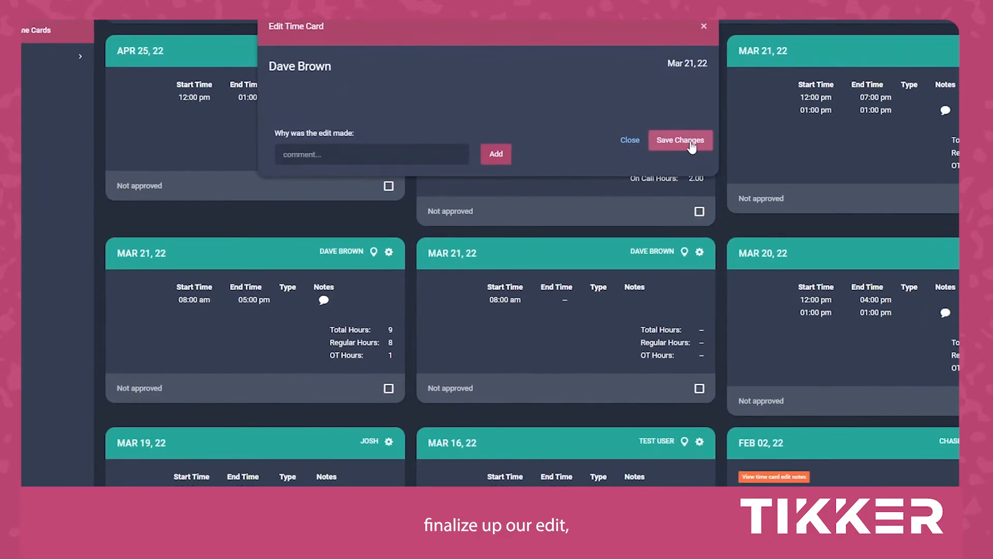
left_click(729, 175)
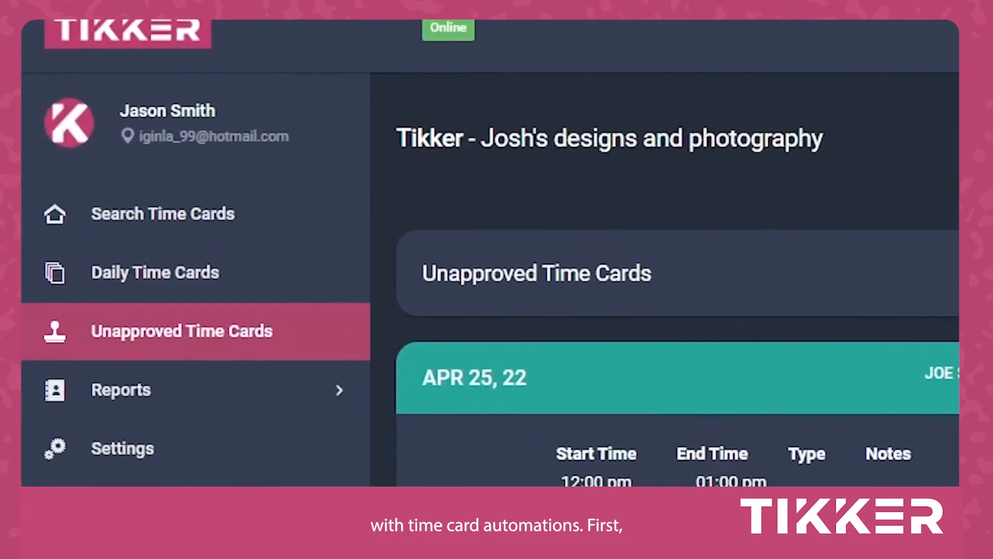
- Open the automations page and start a new automation named "Office staff lunch"
left_click(86, 152)
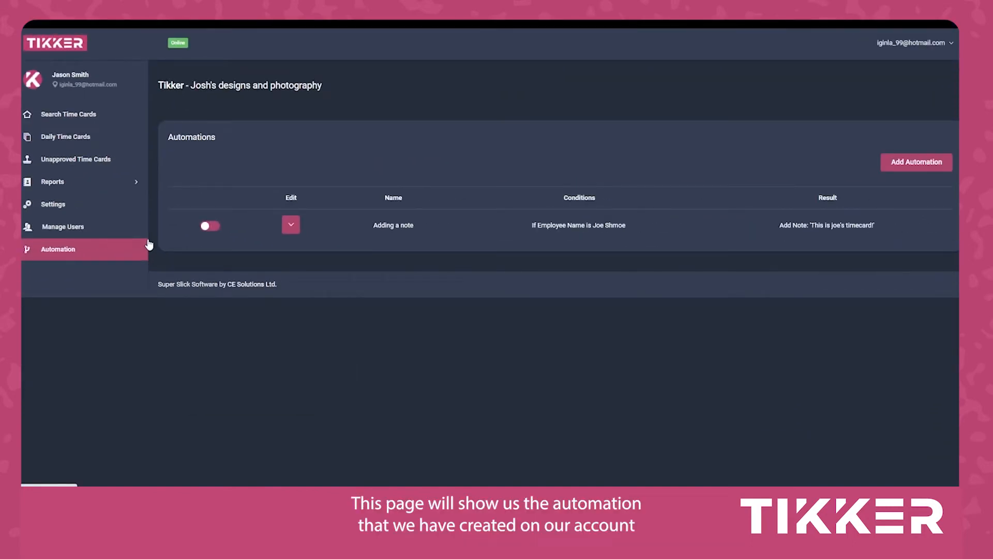
left_click(918, 163)
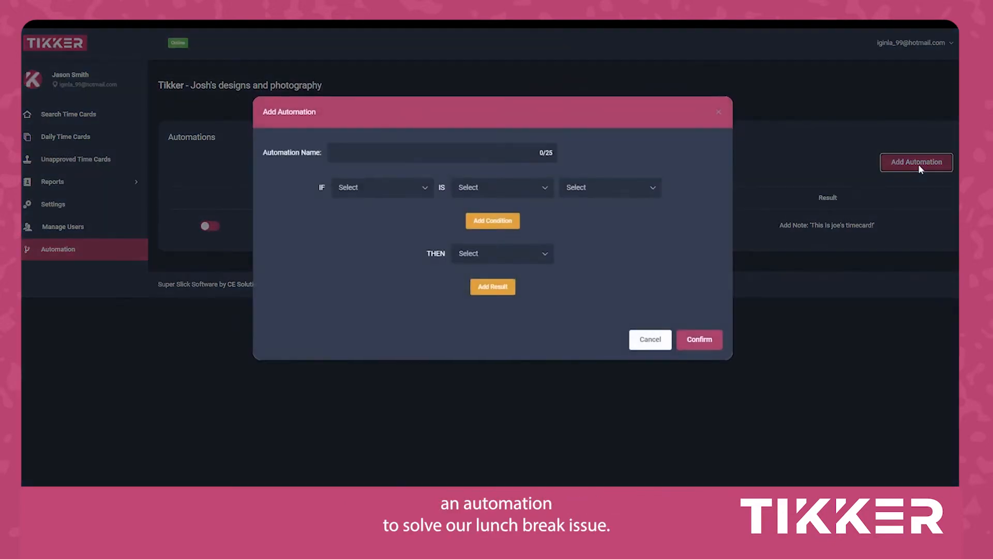
left_click(488, 152)
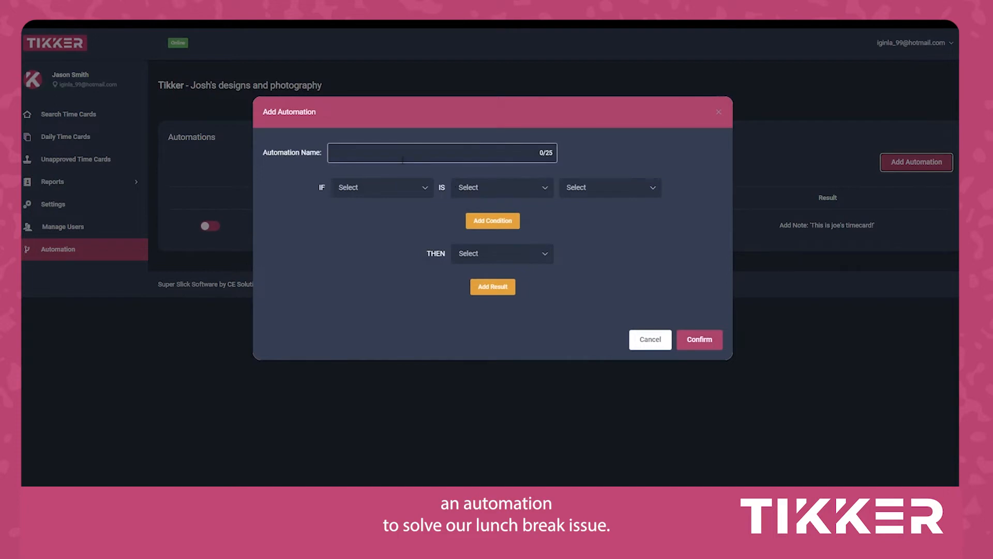
type("Of")
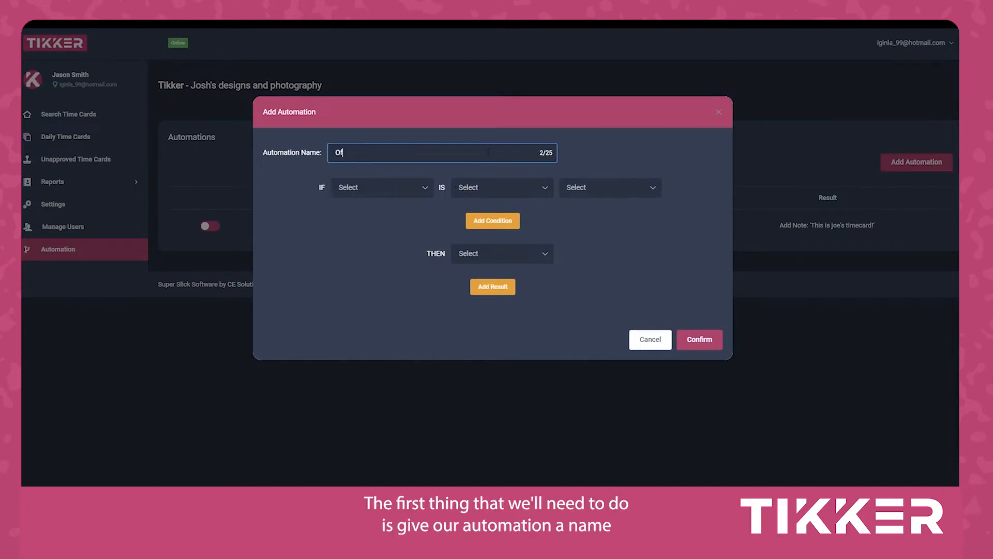
type("fice staff lunch")
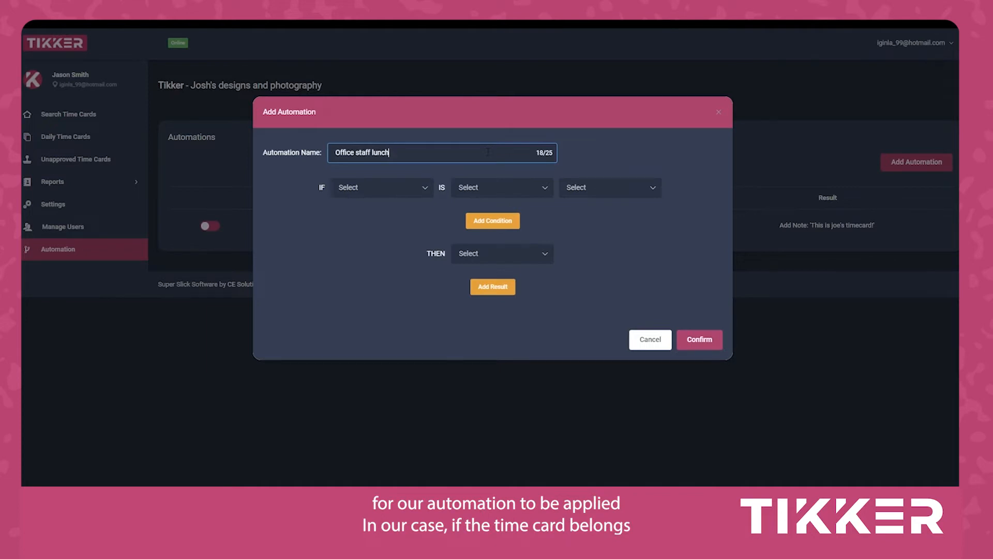
- Set the automation's condition to Employee Category Equal To Office
left_click(418, 187)
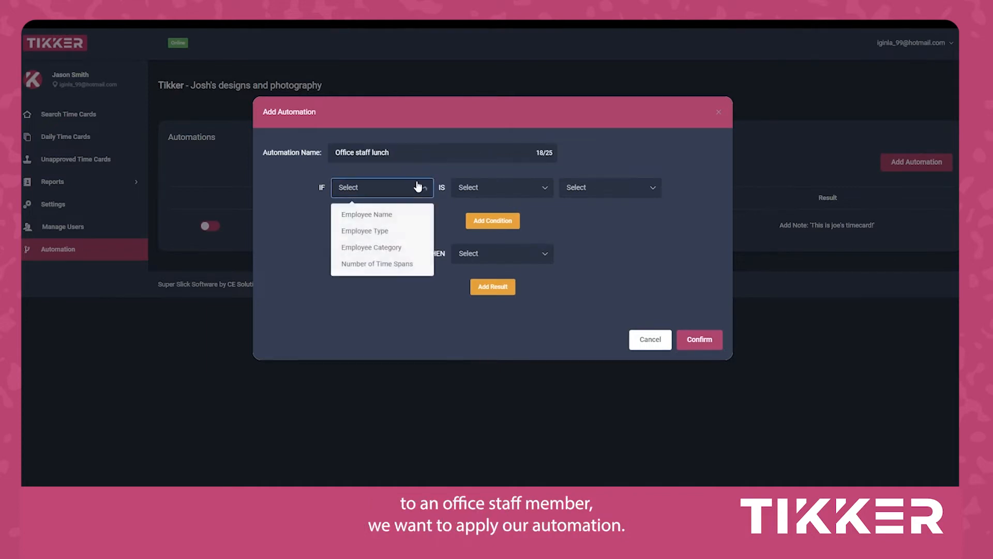
left_click(399, 250)
left_click(483, 192)
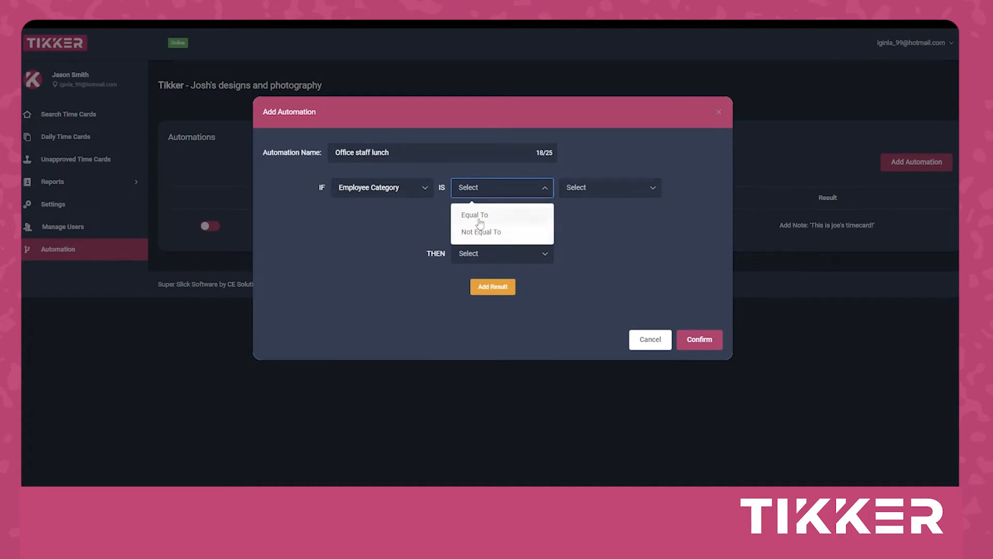
left_click(479, 215)
left_click(592, 188)
left_click(580, 216)
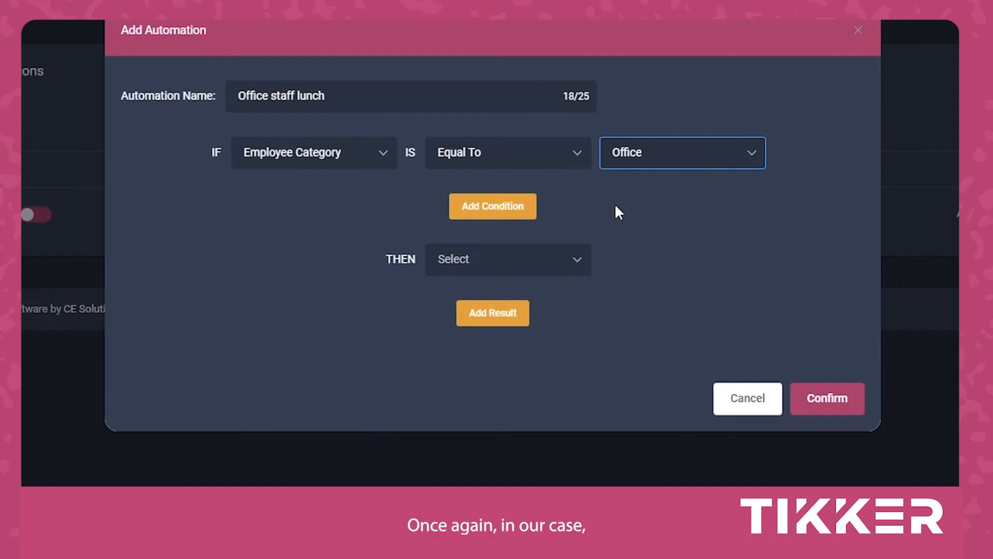
- Set the automation's result to Remove Time with an amount of 1.00
left_click(567, 268)
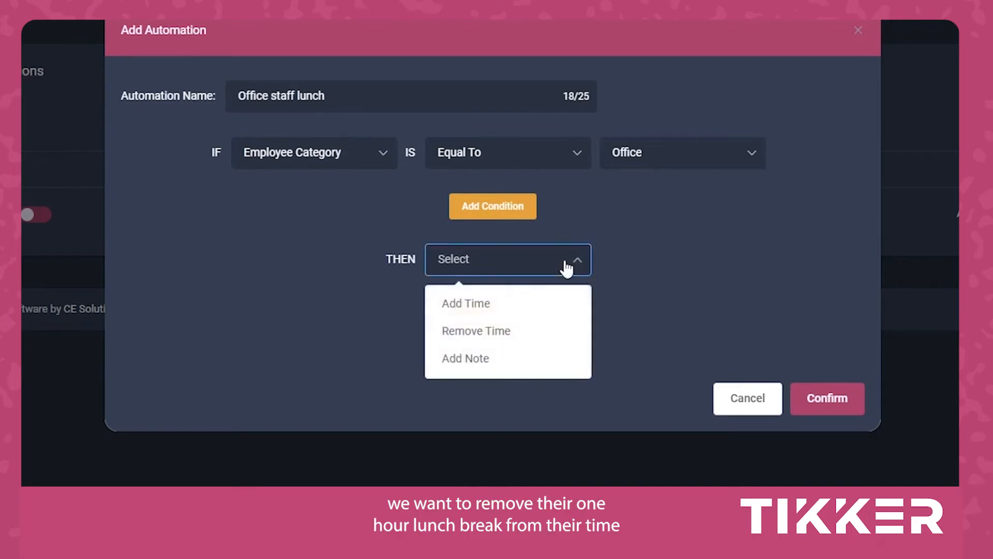
left_click(506, 331)
left_click(679, 262)
left_click(678, 261)
left_click(679, 261)
left_click(679, 261)
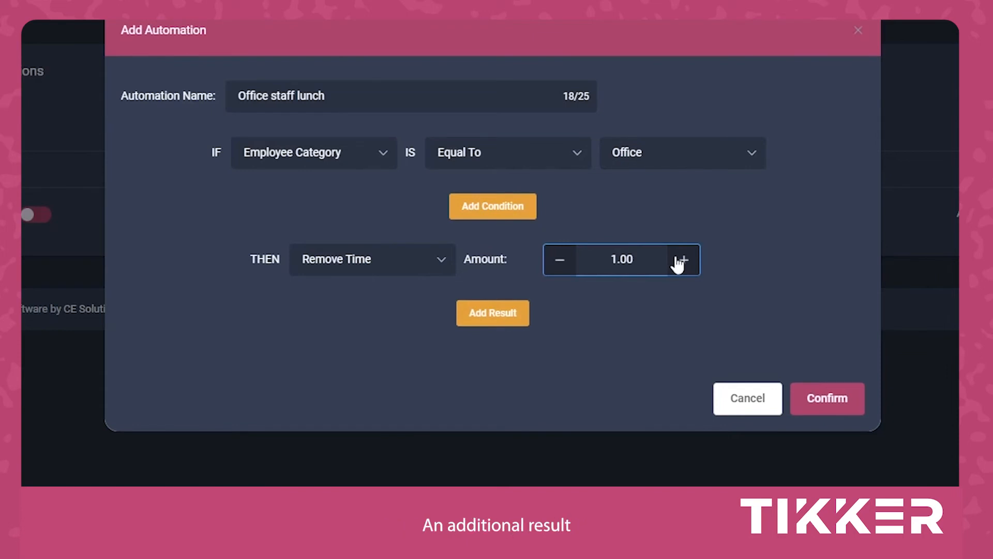
- Add a second result, Add Note, with the content "automation applied", and confirm the automation
left_click(513, 321)
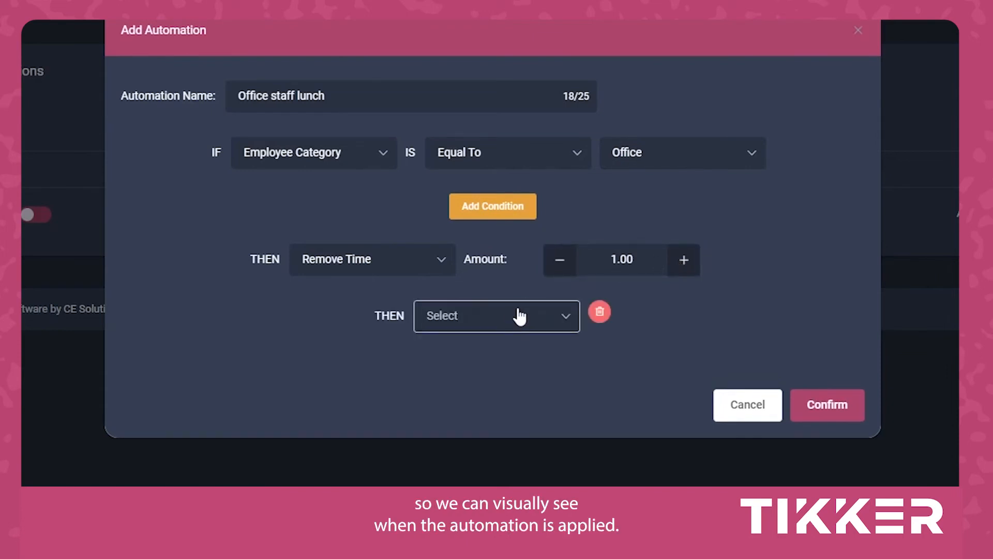
left_click(518, 316)
left_click(498, 362)
left_click(594, 319)
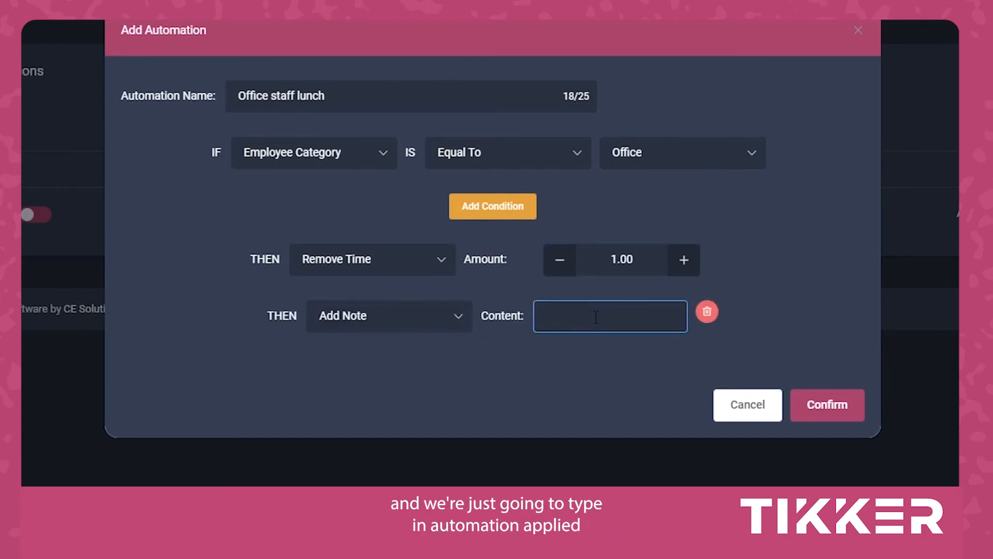
type("automation applied")
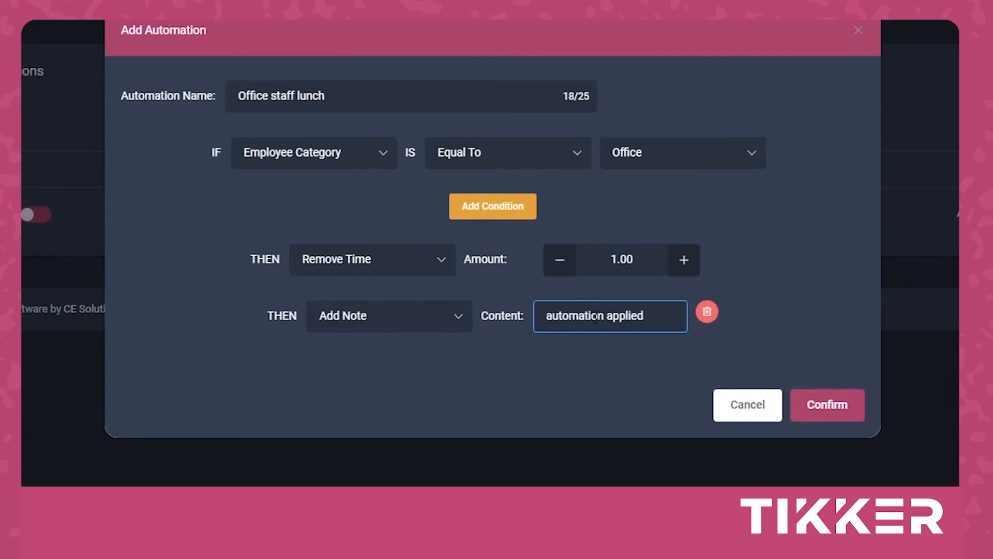
left_click(826, 406)
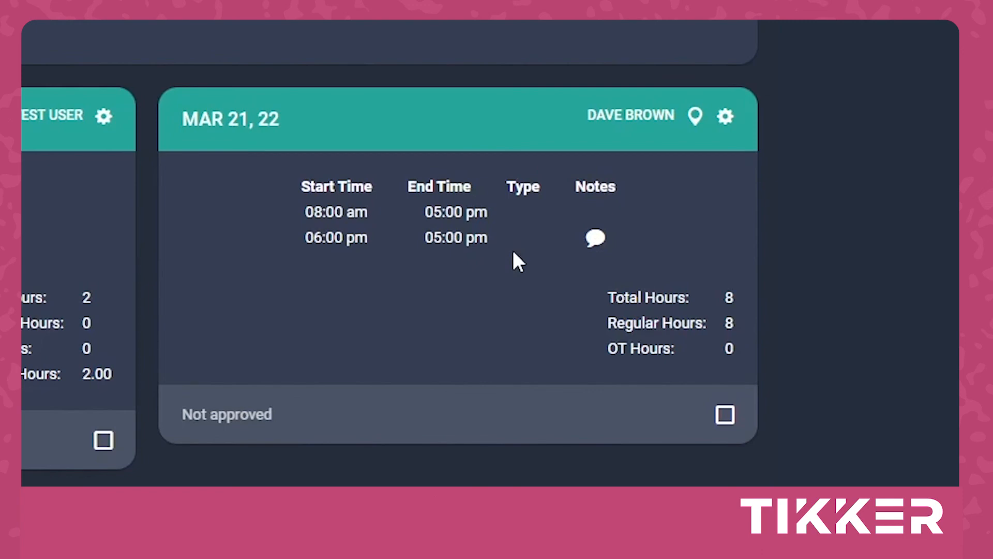
- View the note on the Mar 21, 22 time card to check the automation
mouse_move(607, 239)
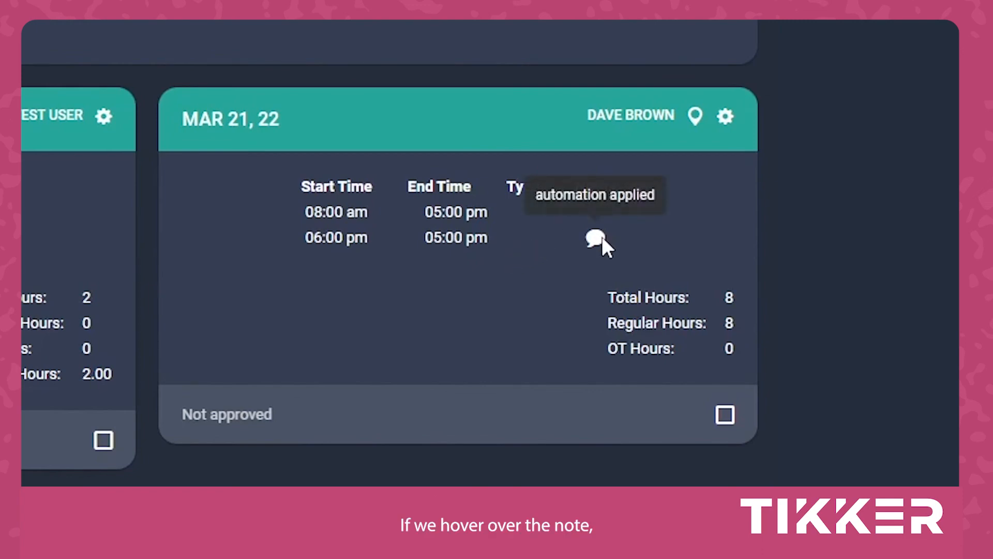